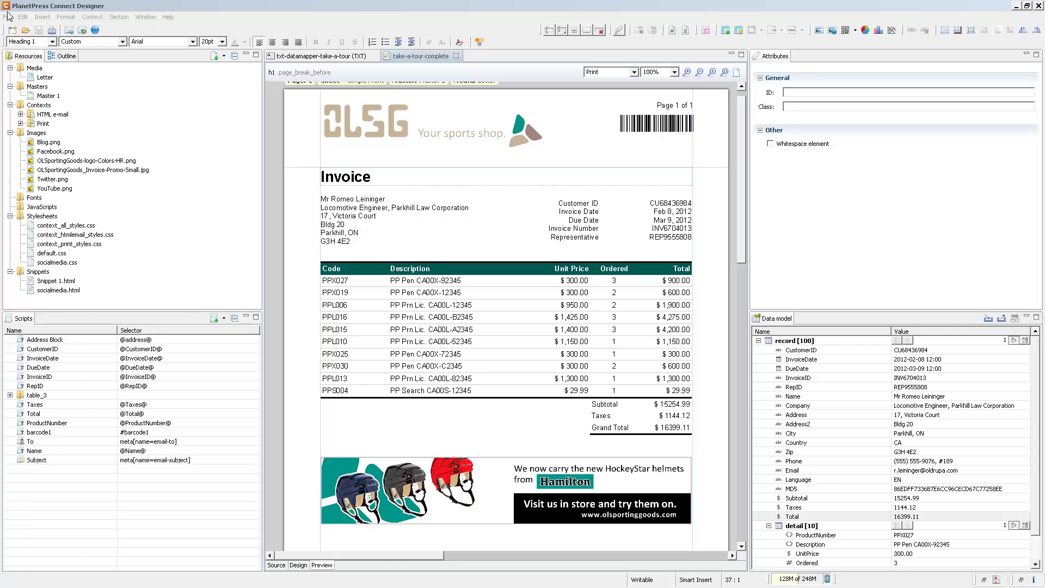
Start a new print output creation preset and choose Generic PDF as its printer model.
{"action": "left_click", "coordinate": [8, 19]}
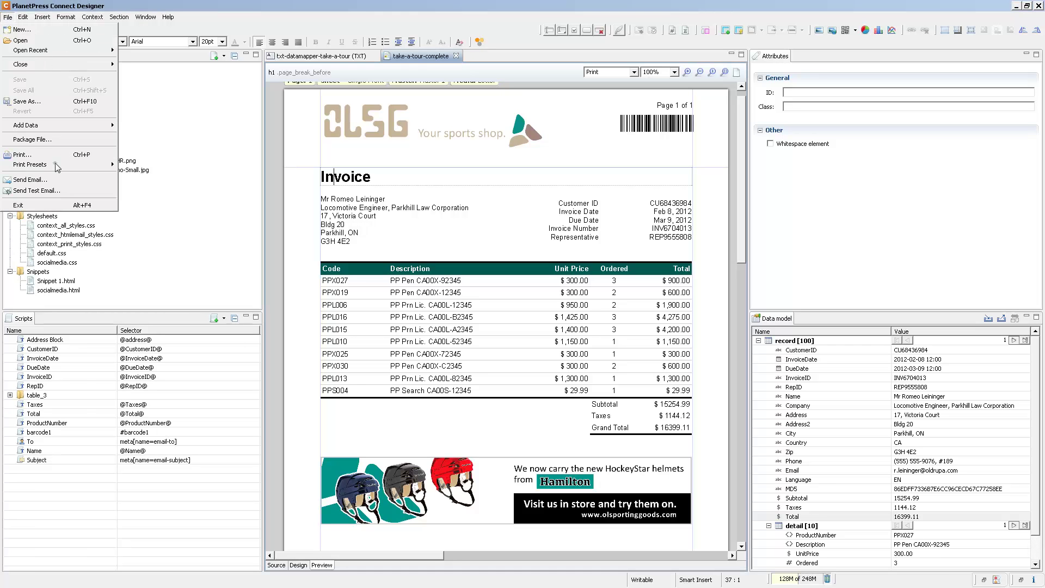
{"action": "mouse_move", "coordinate": [72, 165]}
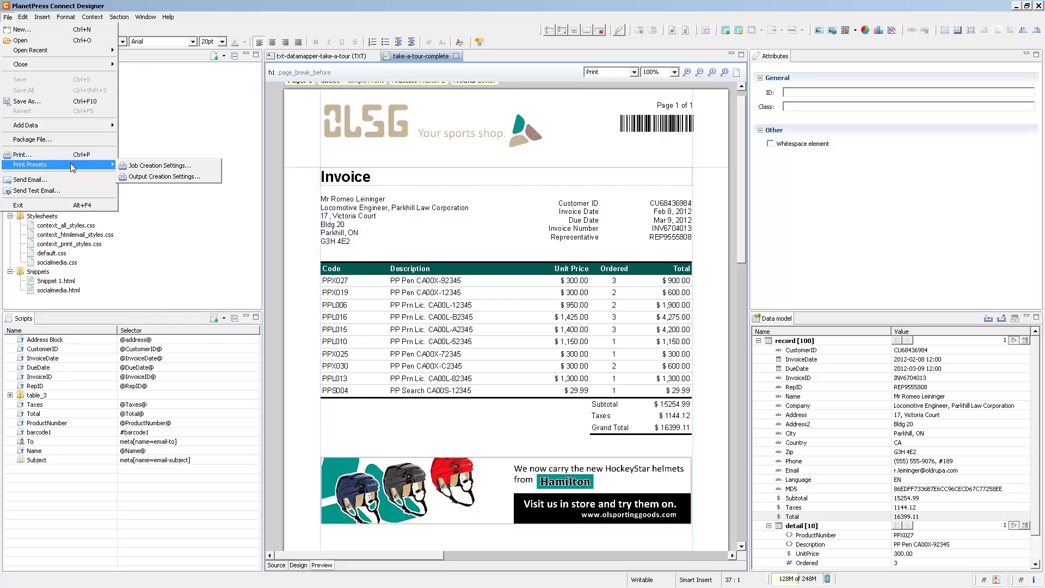
{"action": "left_click", "coordinate": [147, 177]}
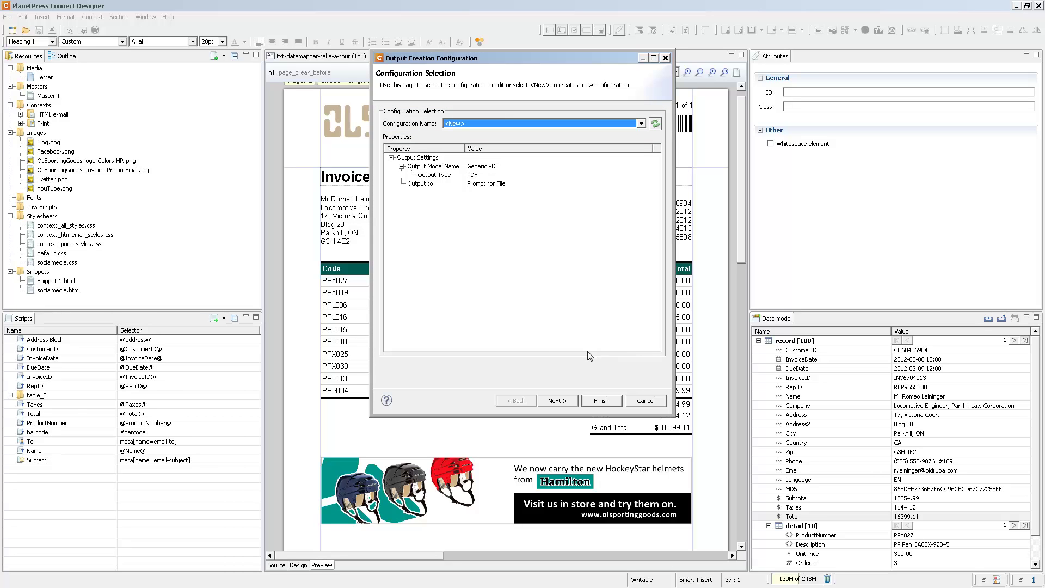
{"action": "left_click", "coordinate": [557, 402]}
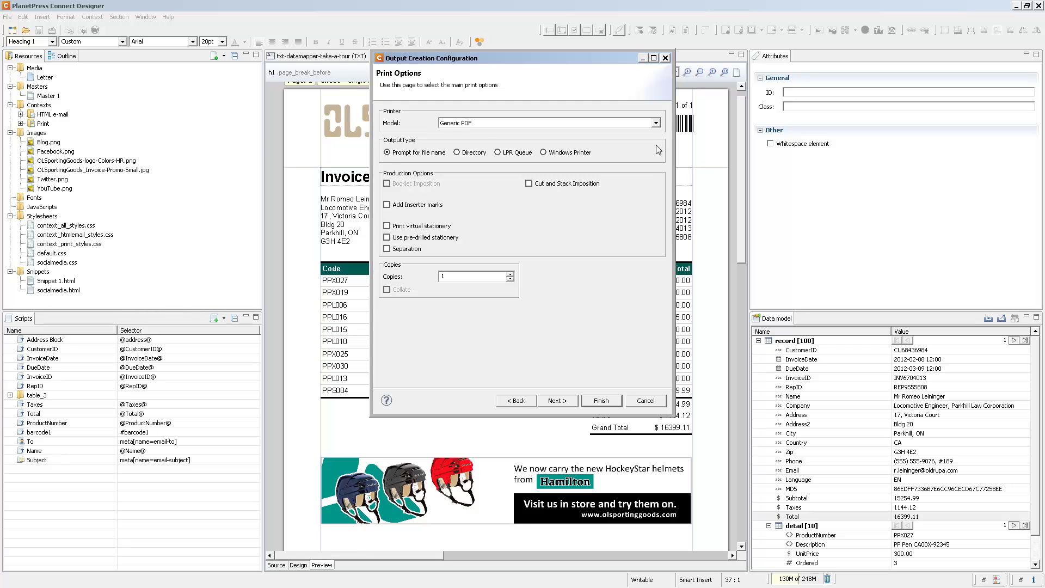
{"action": "left_click", "coordinate": [657, 123]}
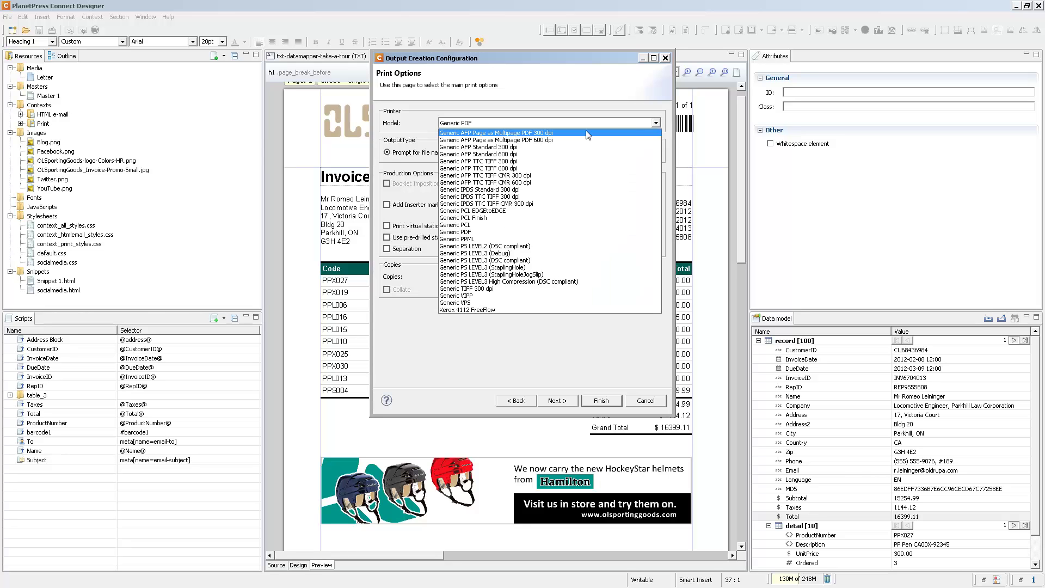
{"action": "left_click", "coordinate": [515, 233]}
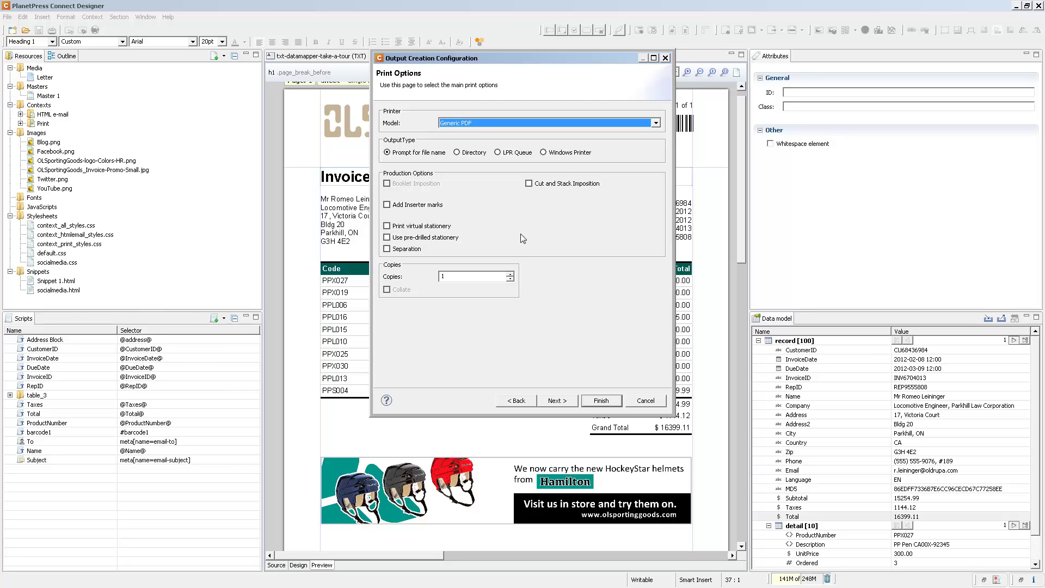
Set the output type to prompt for file name and enable cut and stack imposition, inserter marks and separation.
{"action": "left_click", "coordinate": [569, 158]}
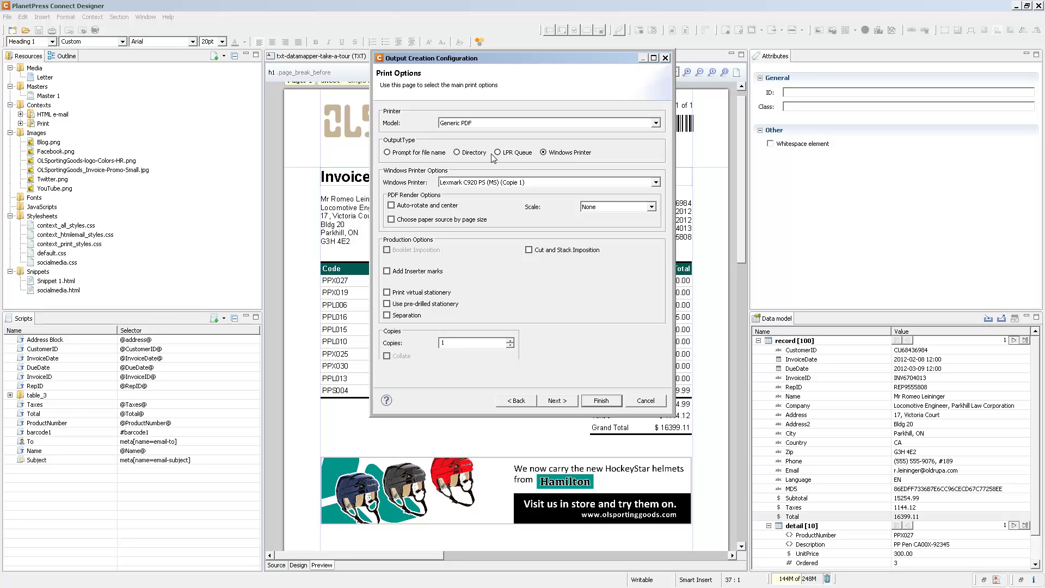
{"action": "left_click", "coordinate": [416, 154]}
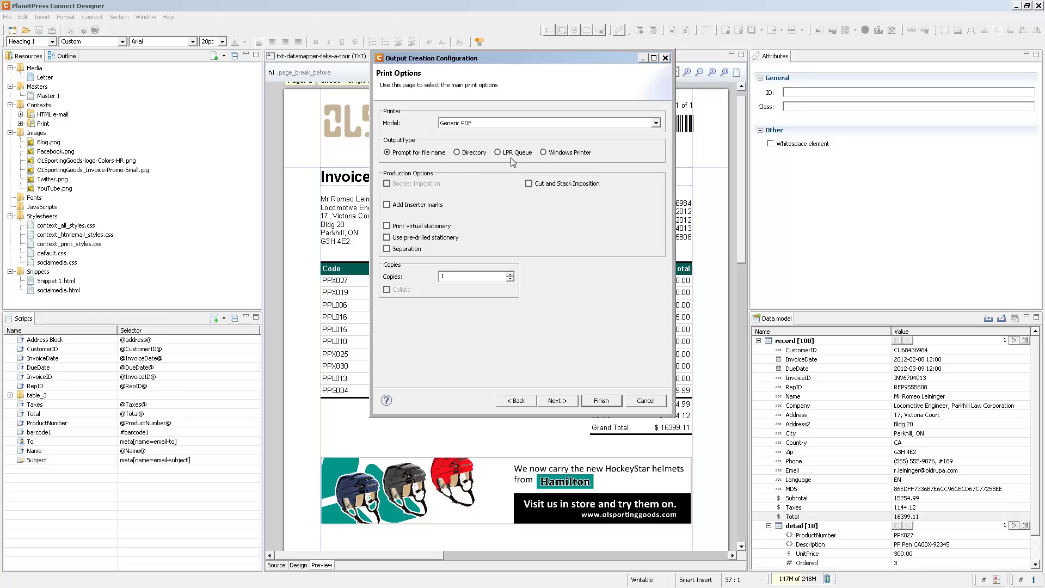
{"action": "left_click", "coordinate": [551, 185]}
{"action": "left_click", "coordinate": [420, 204]}
{"action": "left_click", "coordinate": [557, 401]}
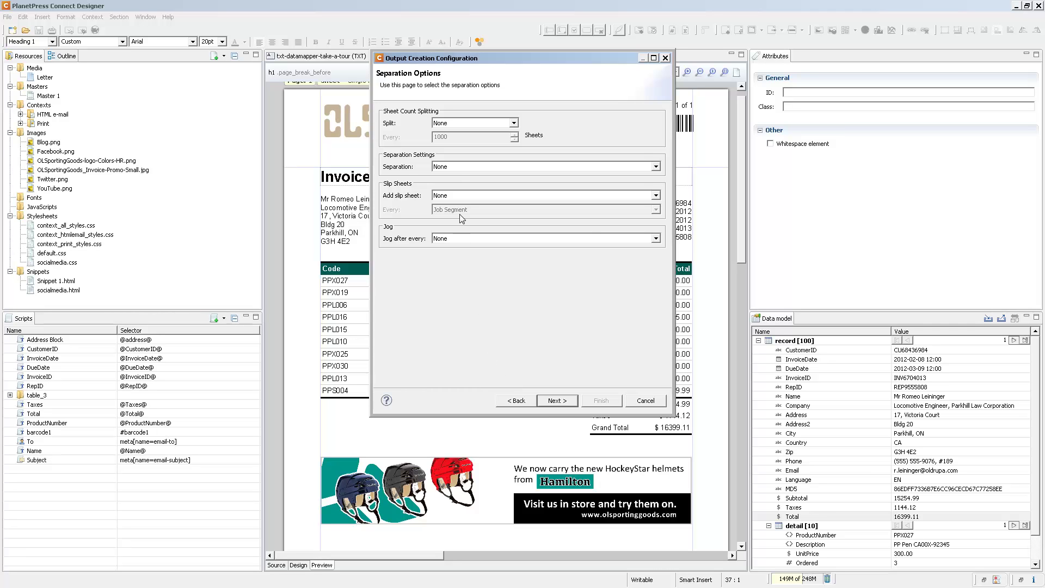
Set the separation to Job Segment and continue to the imposition options.
{"action": "left_click", "coordinate": [459, 167]}
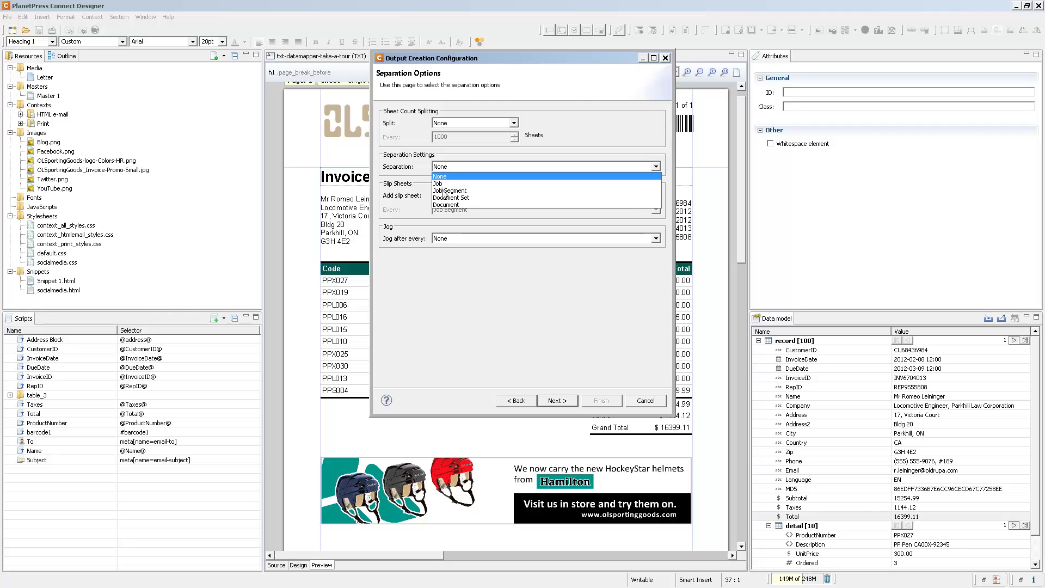
{"action": "left_click", "coordinate": [443, 187]}
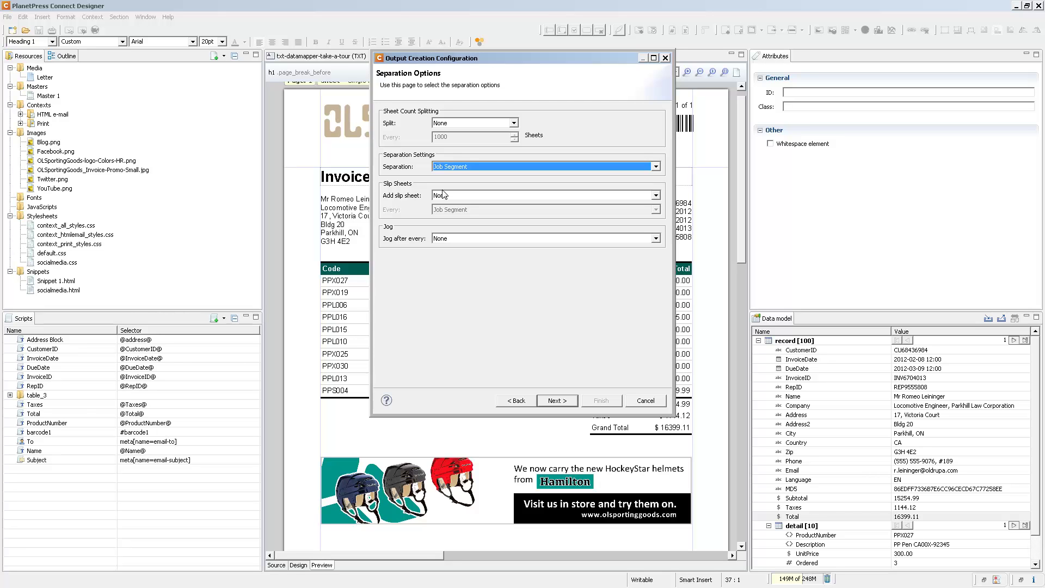
{"action": "left_click", "coordinate": [561, 401]}
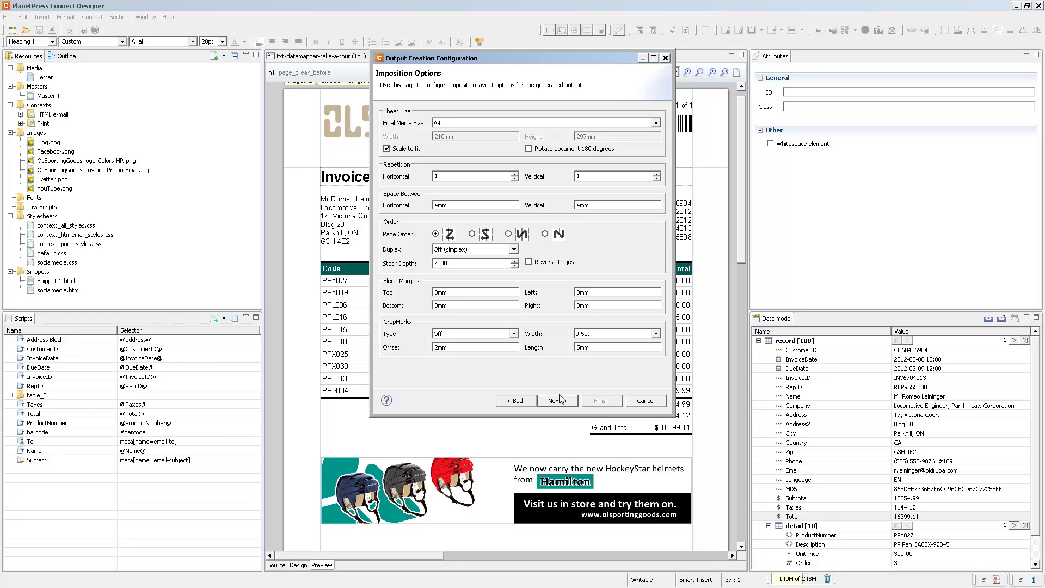
Set the final media size to A3 with a horizontal repetition of 2, and continue to the inserter options.
{"action": "left_click", "coordinate": [550, 126]}
{"action": "left_click", "coordinate": [457, 185]}
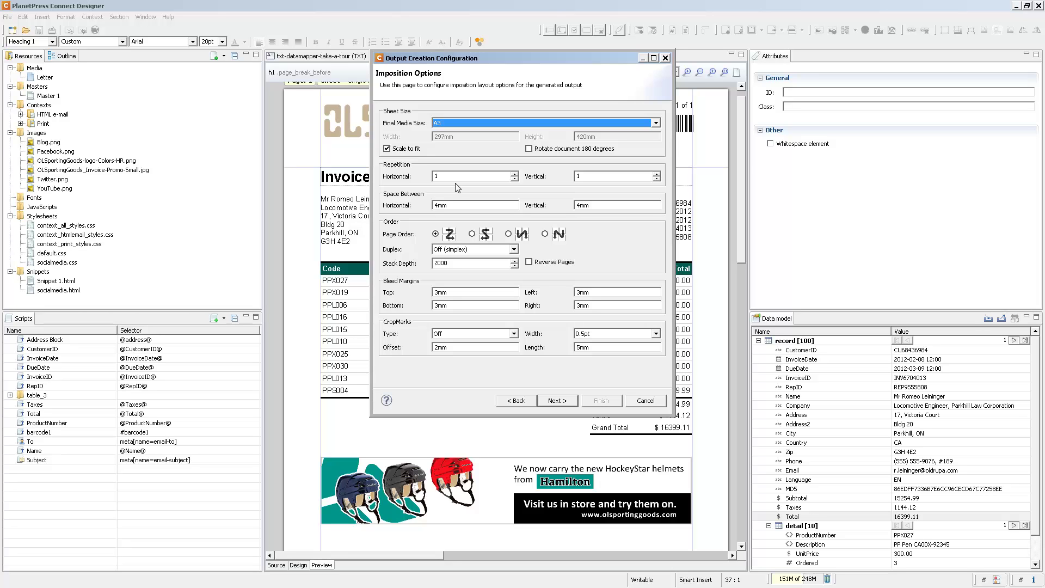
{"action": "left_click", "coordinate": [514, 173]}
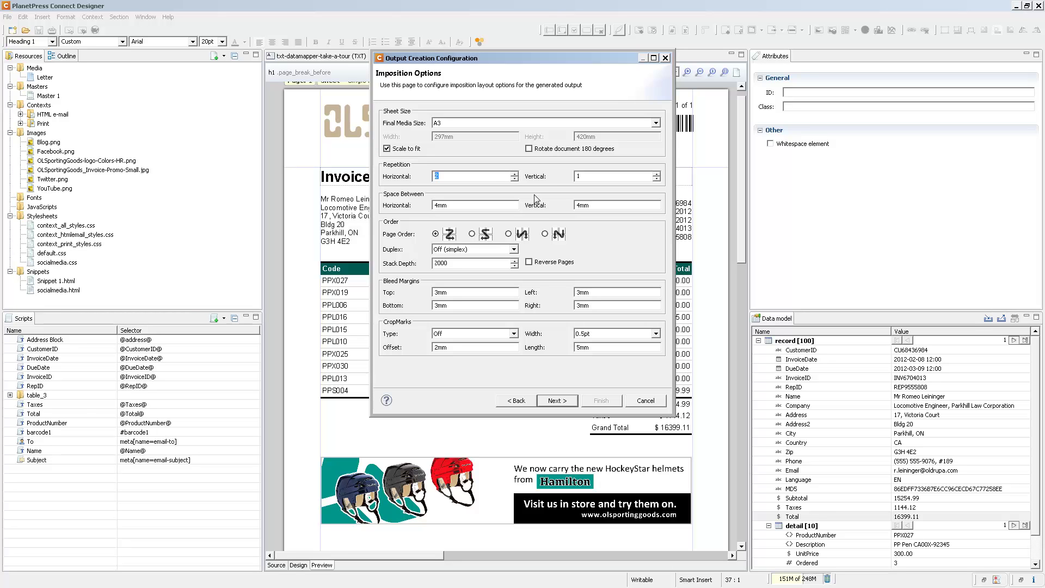
{"action": "left_click", "coordinate": [556, 401]}
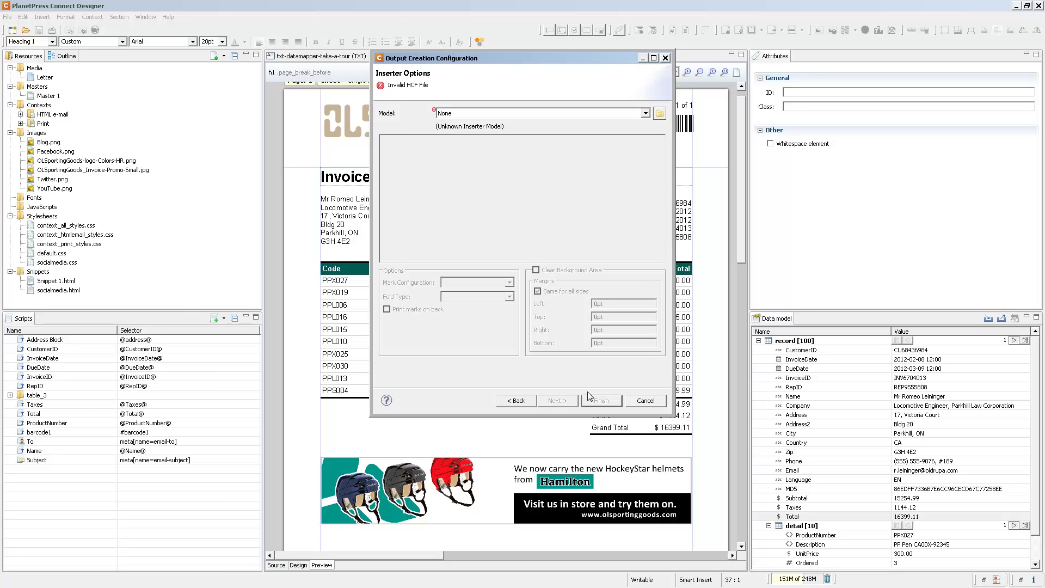
Load the inserter model file DI500-600.hcf from the HCFFiles folder.
{"action": "left_click", "coordinate": [660, 114]}
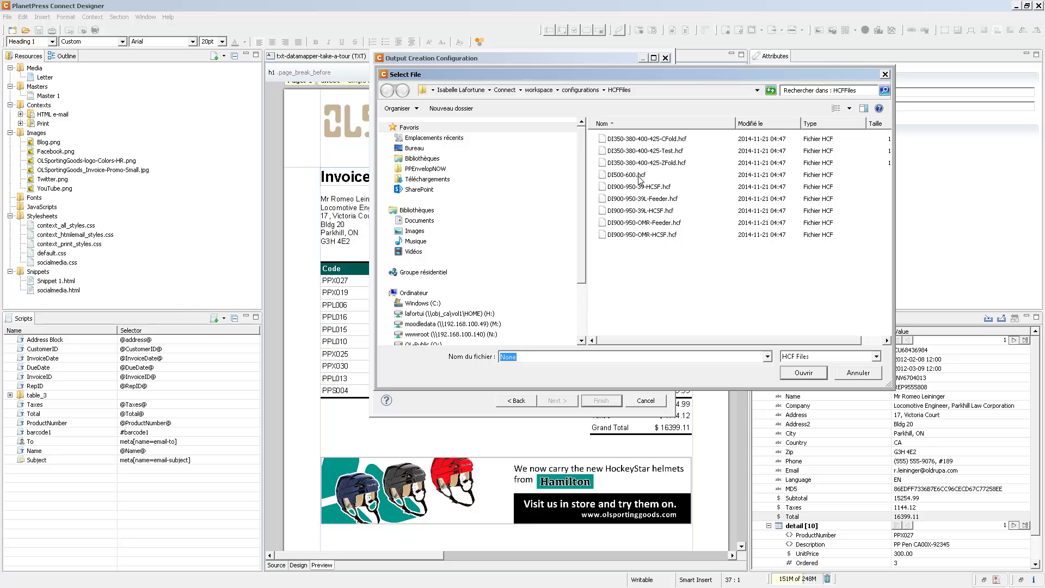
{"action": "left_click", "coordinate": [639, 175]}
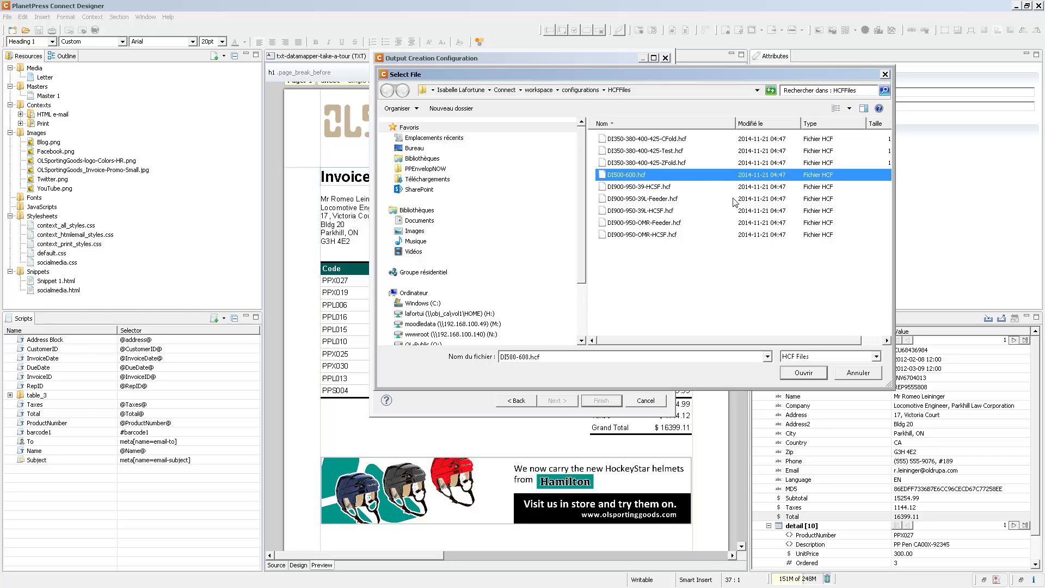
{"action": "left_click", "coordinate": [804, 373]}
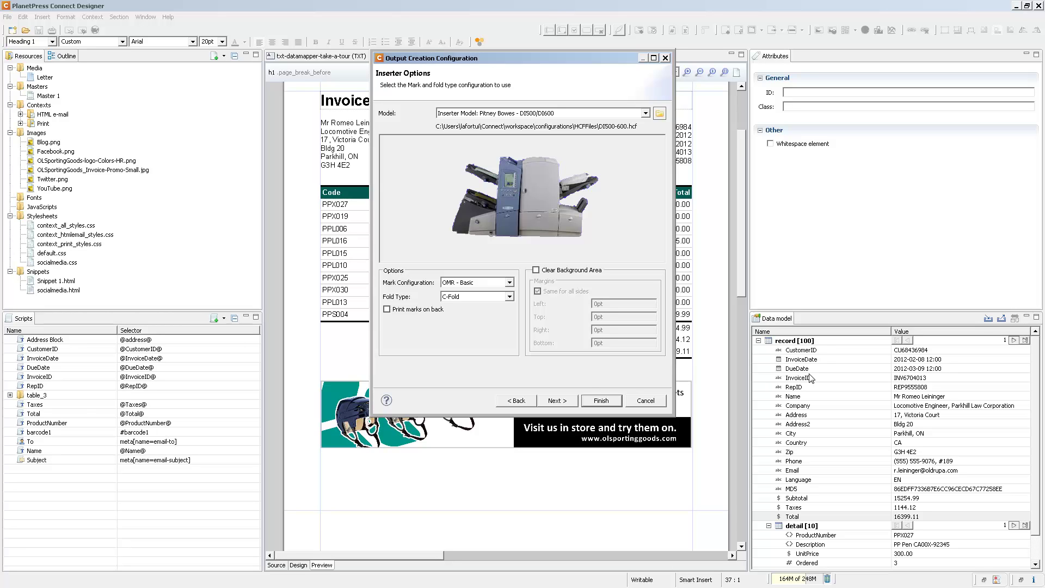
Choose the inserter's fold type and move the mark box down the page's left margin to beside the table header row.
{"action": "left_click", "coordinate": [482, 300]}
{"action": "left_click", "coordinate": [463, 317]}
{"action": "left_click", "coordinate": [558, 400]}
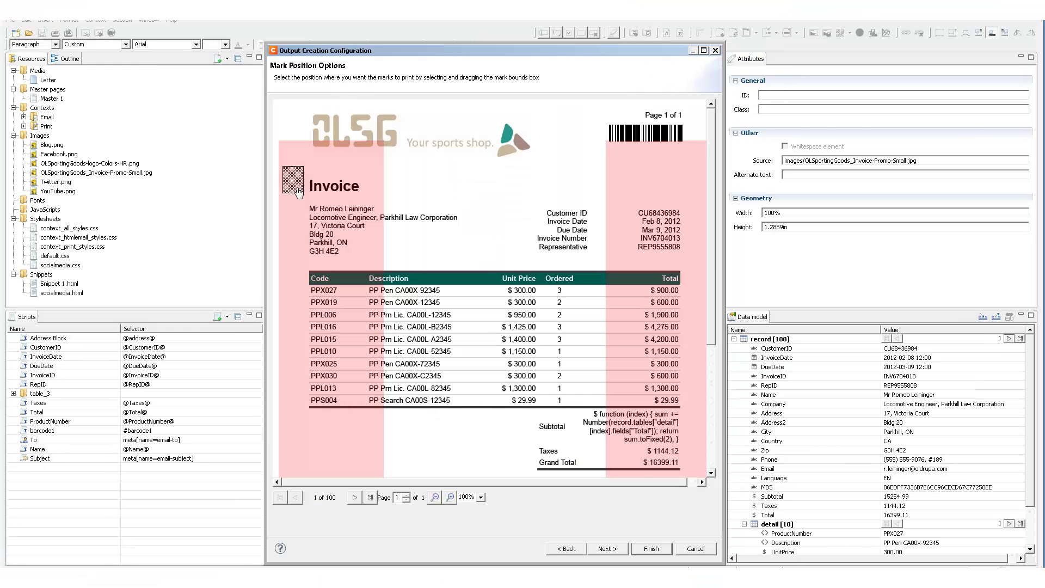
{"action": "mouse_move", "coordinate": [299, 192]}
{"action": "left_mouse_down"}
{"action": "mouse_move", "coordinate": [295, 216]}
{"action": "mouse_move", "coordinate": [389, 242]}
{"action": "mouse_move", "coordinate": [300, 273]}
{"action": "mouse_move", "coordinate": [302, 290]}
{"action": "left_mouse_up"}
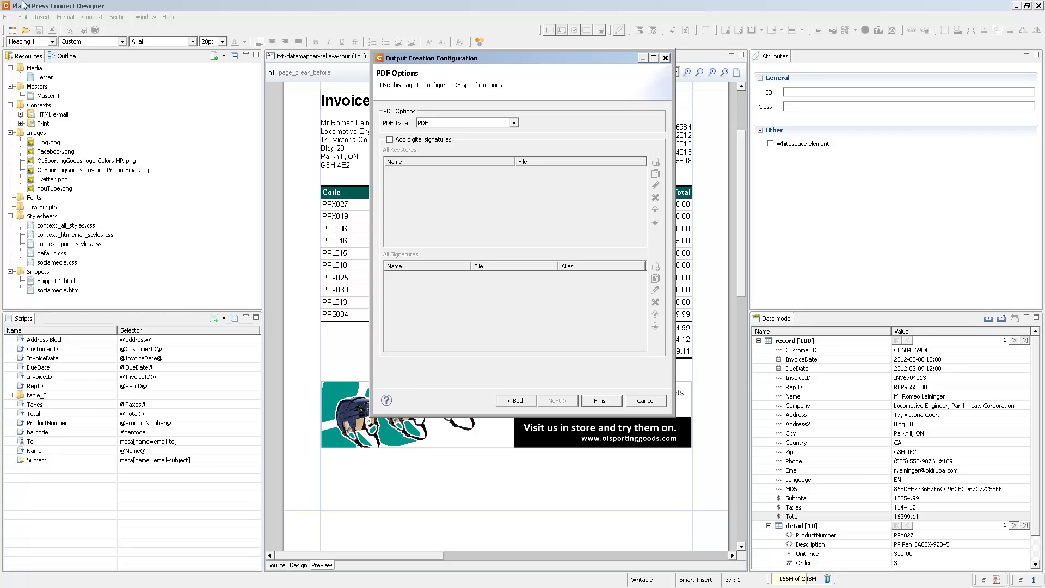
Set the PDF type to PDF-VT with digital signatures turned off.
{"action": "left_click", "coordinate": [512, 123]}
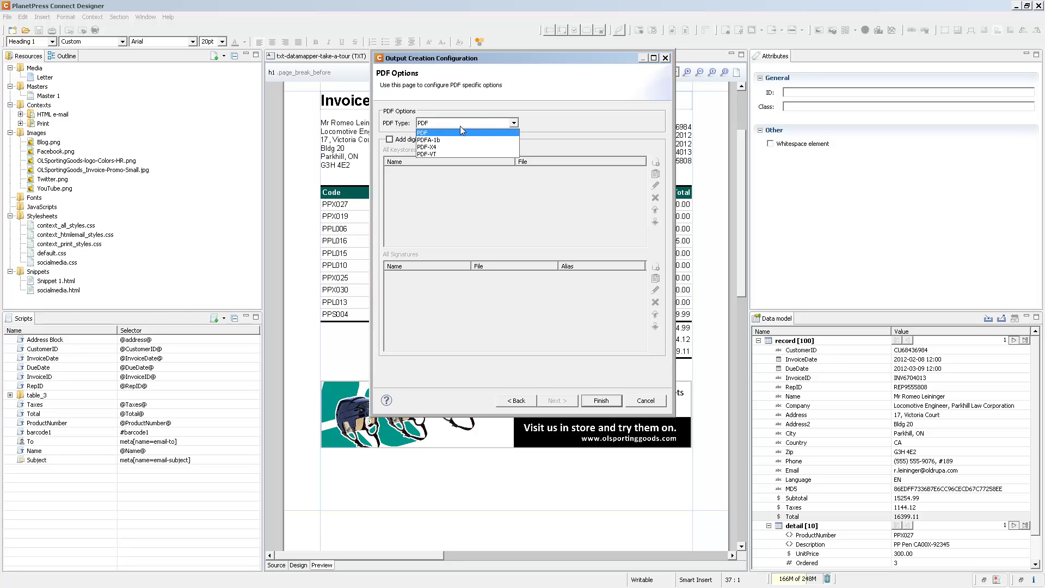
{"action": "left_click", "coordinate": [439, 154]}
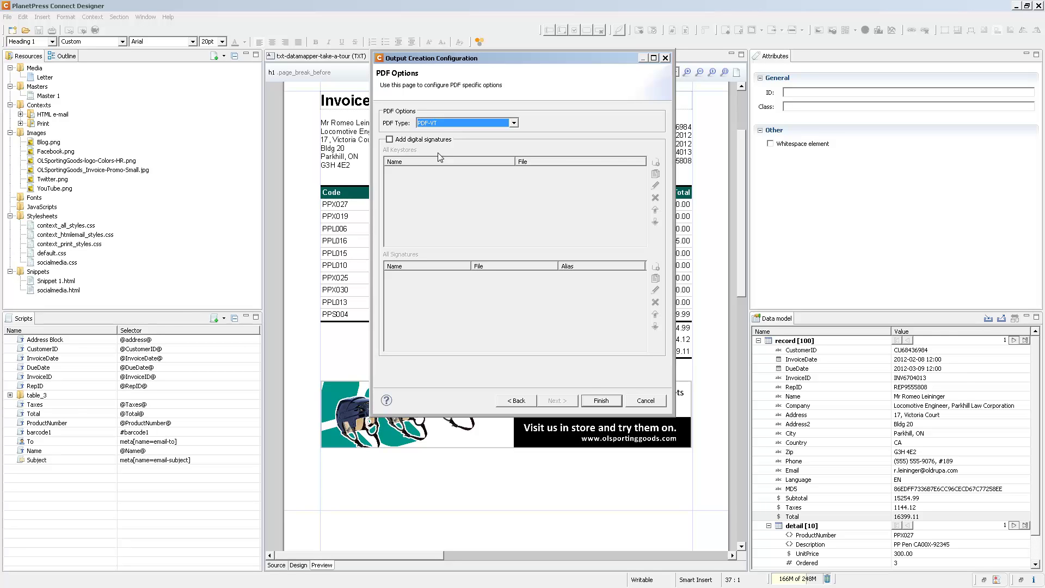
{"action": "left_click", "coordinate": [399, 140]}
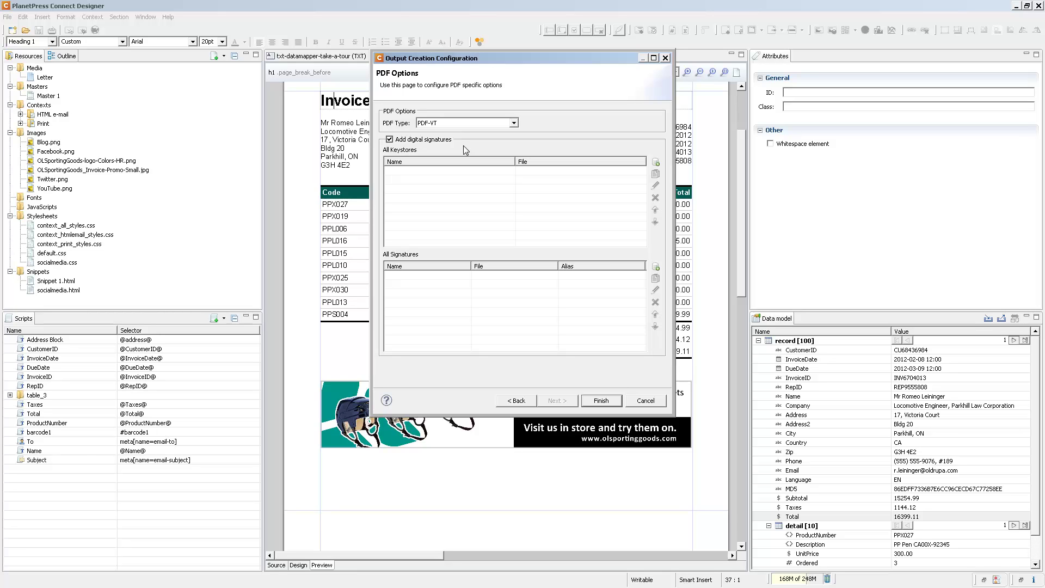
{"action": "key", "text": "space"}
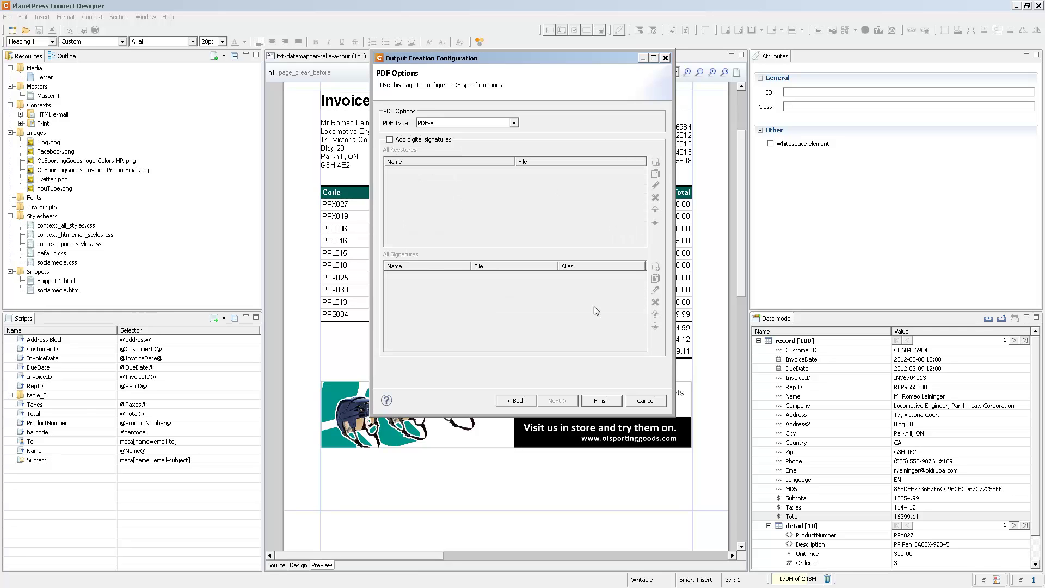
Finish the configuration and save it as "PDF File" with the description "Generic PDF files".
{"action": "left_click", "coordinate": [601, 400]}
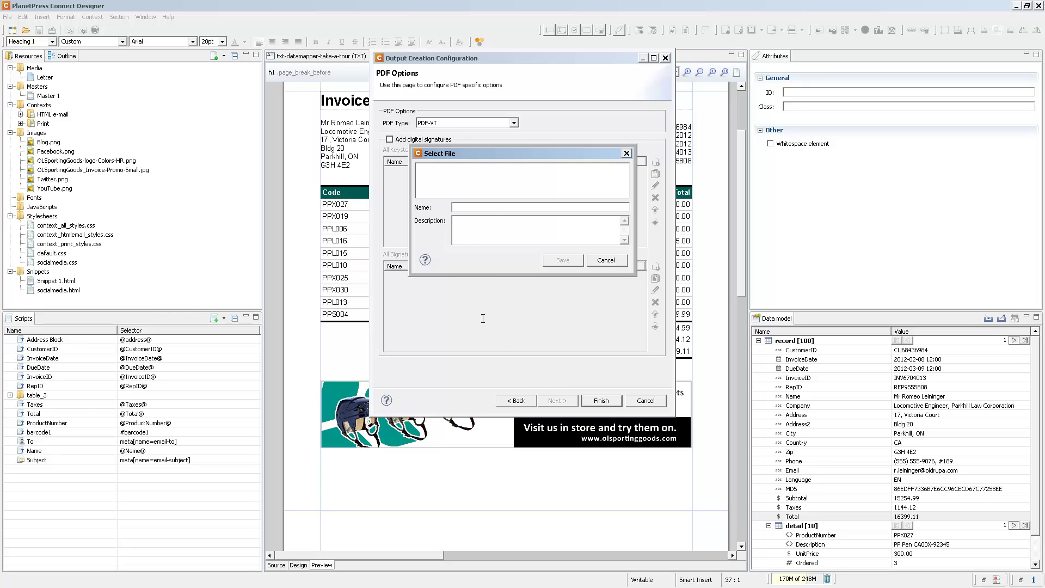
{"action": "left_click", "coordinate": [466, 207]}
{"action": "type", "text": "PDF File"}
{"action": "key", "text": "Tab"}
{"action": "type", "text": "Generic PDF files"}
{"action": "left_click", "coordinate": [556, 260]}
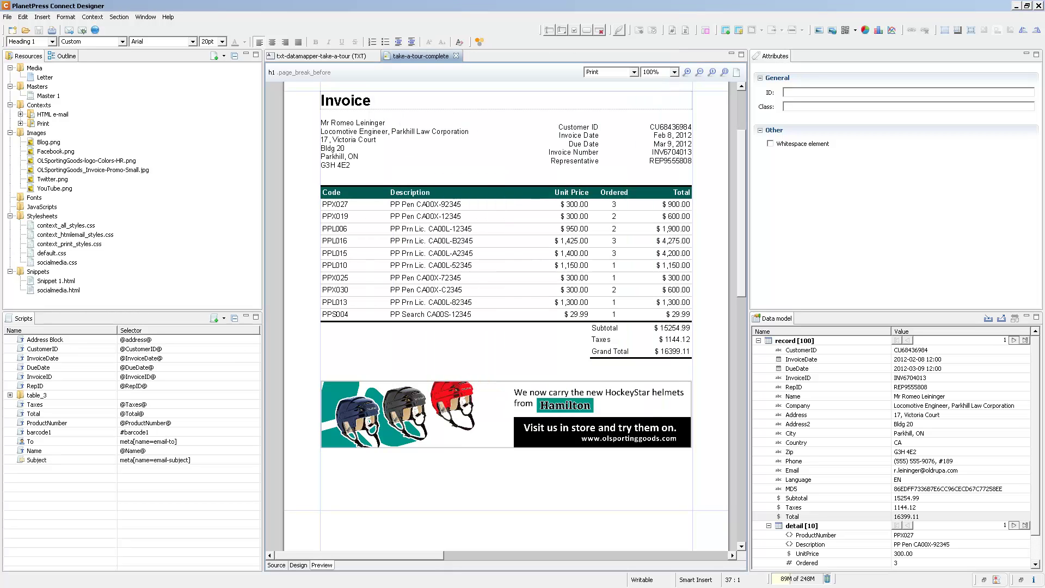